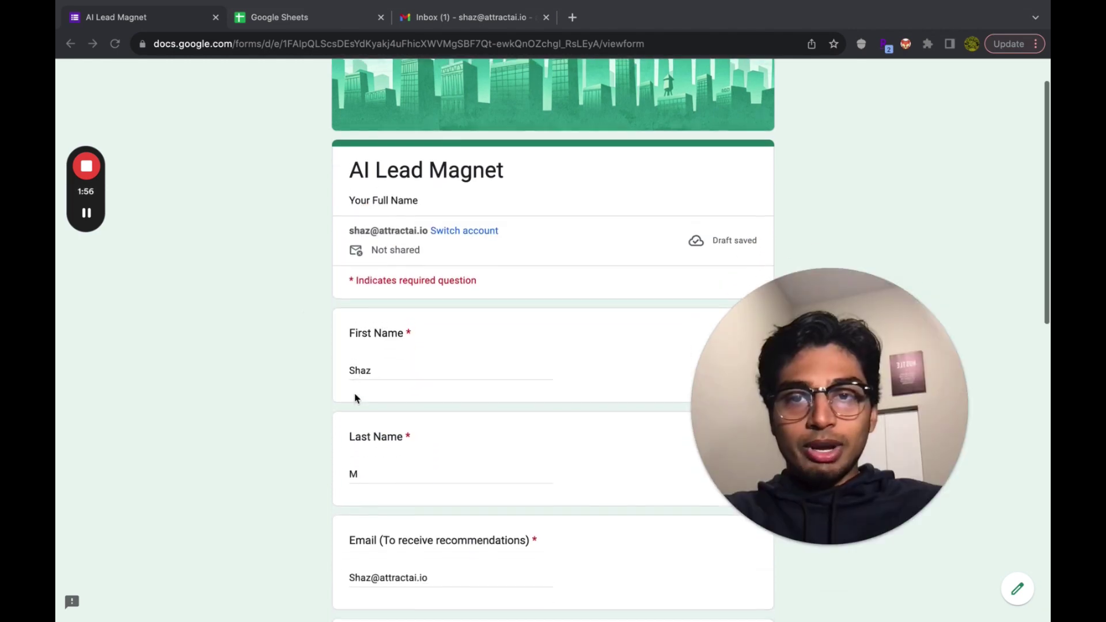
Step: Answer the time-consuming question with 'Lead generation and qualification' and AI experience with 'very little expereince'
scroll(356, 397, down, 1)
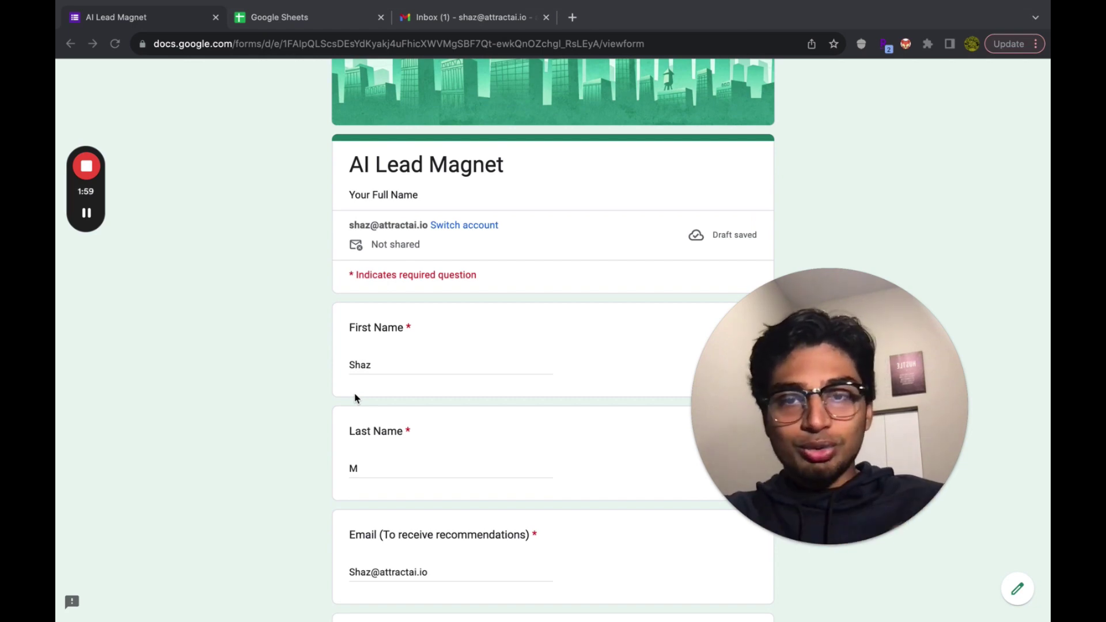
scroll(356, 397, down, 3)
scroll(355, 398, down, 10)
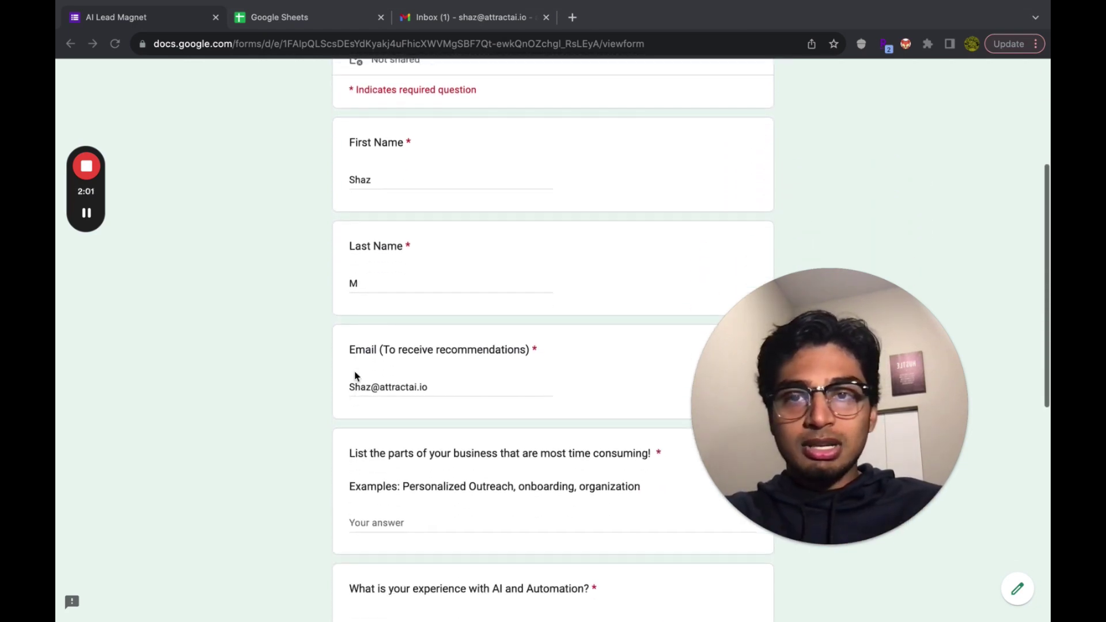
scroll(447, 350, down, 1)
click(410, 289)
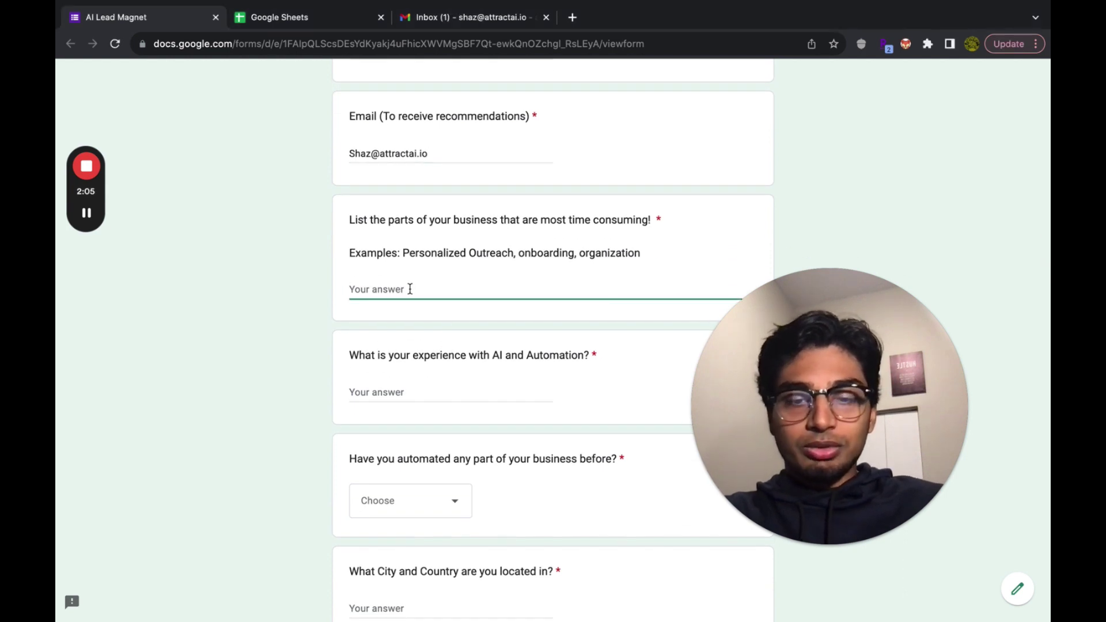
text(Lead generation and qualification)
scroll(553, 311, down, 1)
scroll(484, 351, down, 2)
click(426, 357)
text(ver)
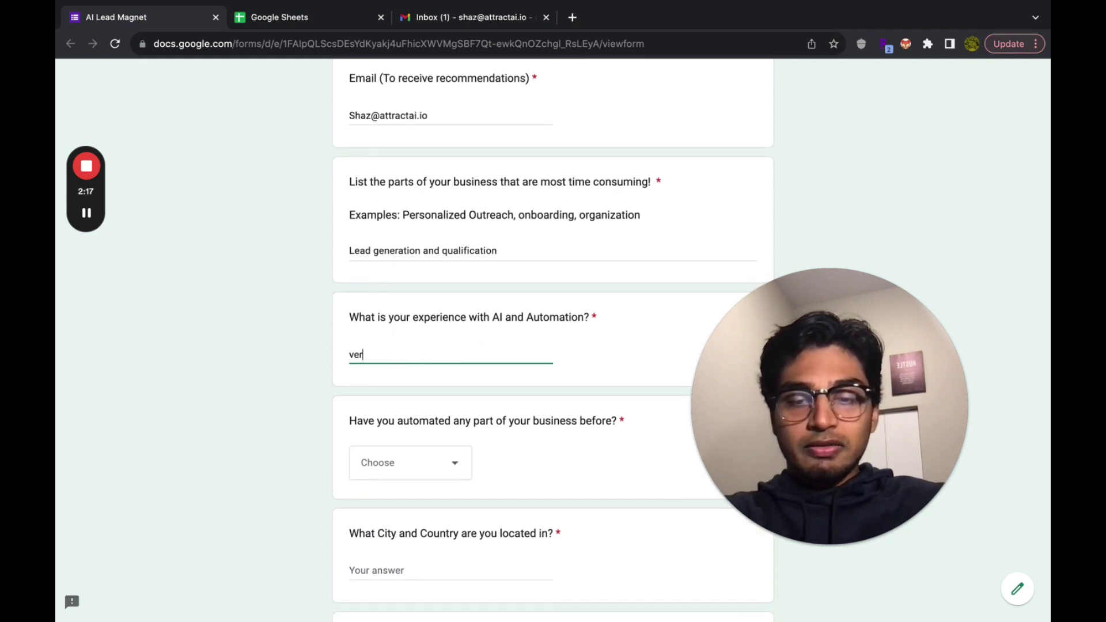
text(y little expereince)
Step: Answer No to prior automation, give 'New york city, NY' as the city, and enter the 5,000 budget
scroll(434, 415, down, 1)
click(435, 439)
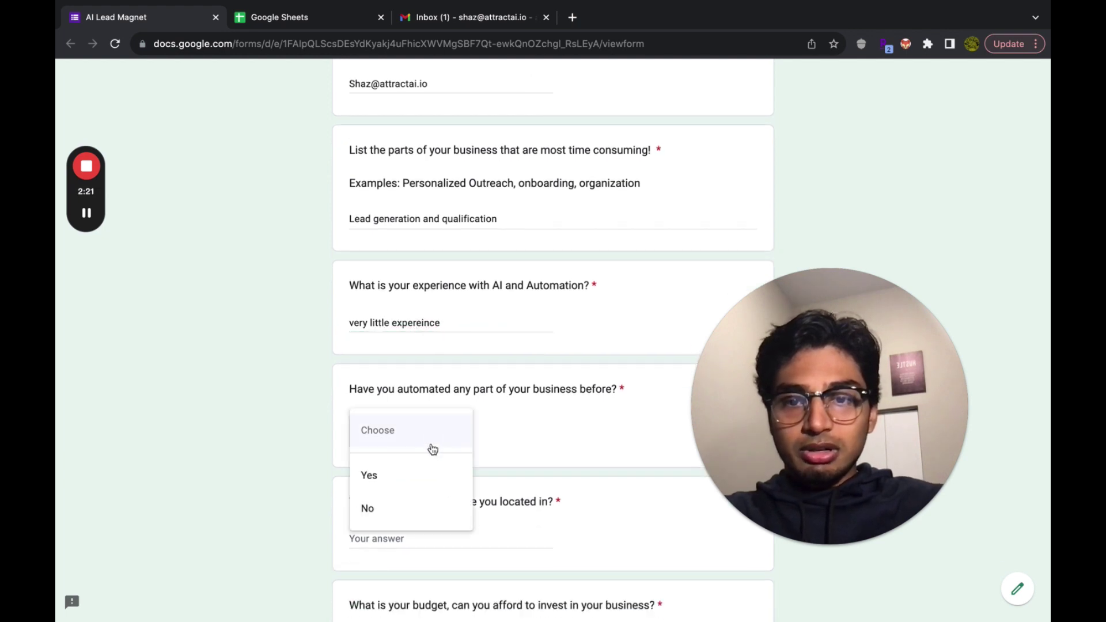
click(407, 510)
scroll(410, 518, down, 3)
click(434, 450)
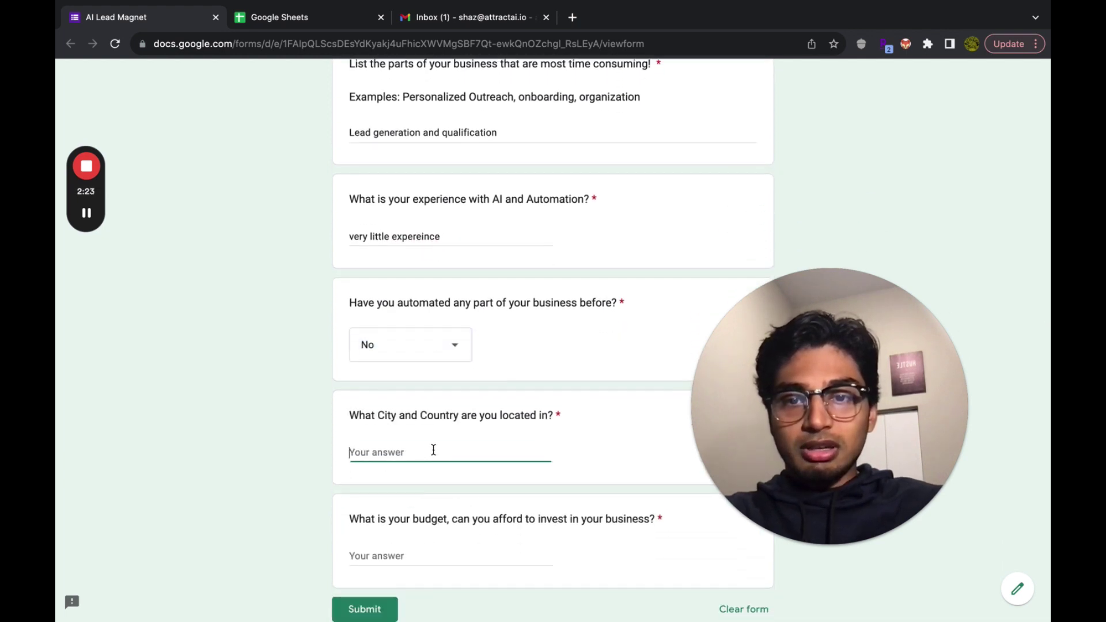
text(Sew york city, NY)
scroll(438, 470, down, 3)
click(438, 470)
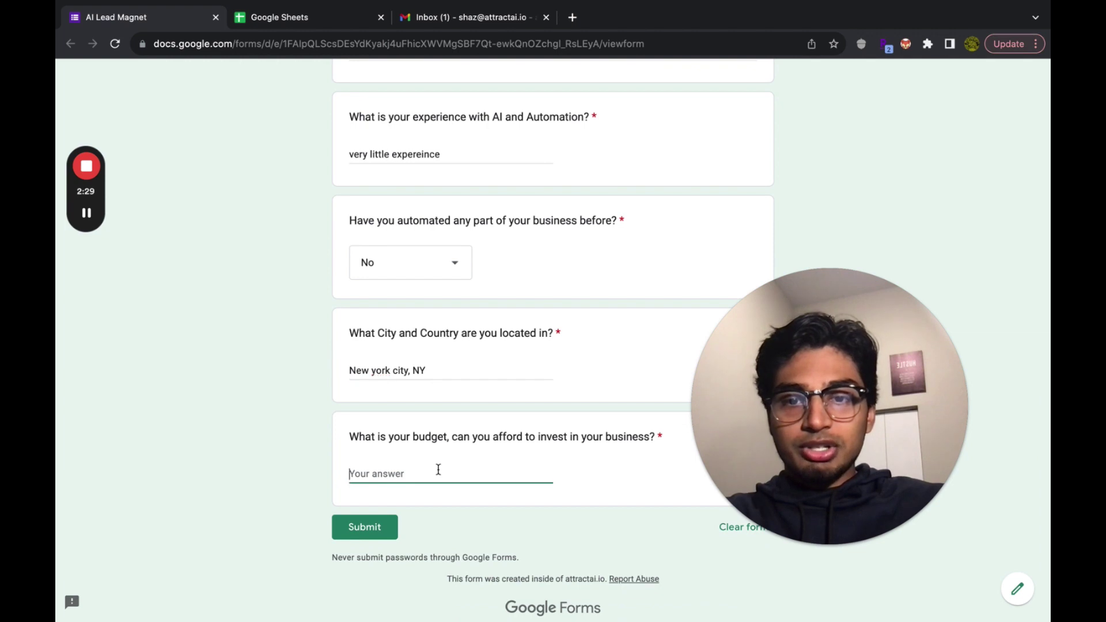
text(5,)
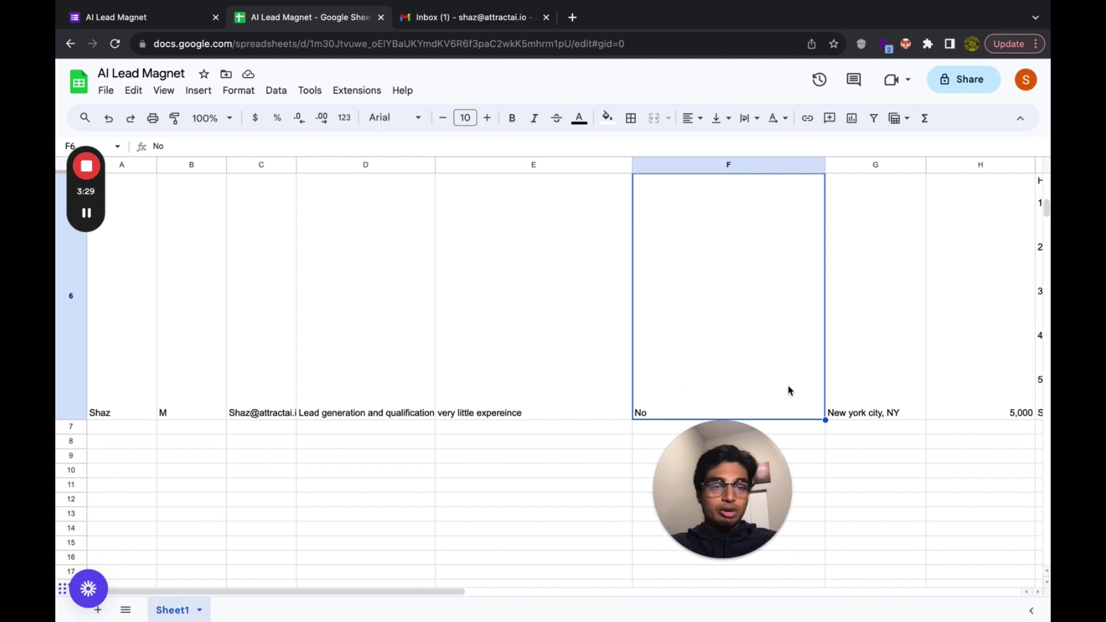
Step: Review response row 6, checking E6's experience answer and I6's AI recommendation text
key(Right)
key(Right)
key(Right)
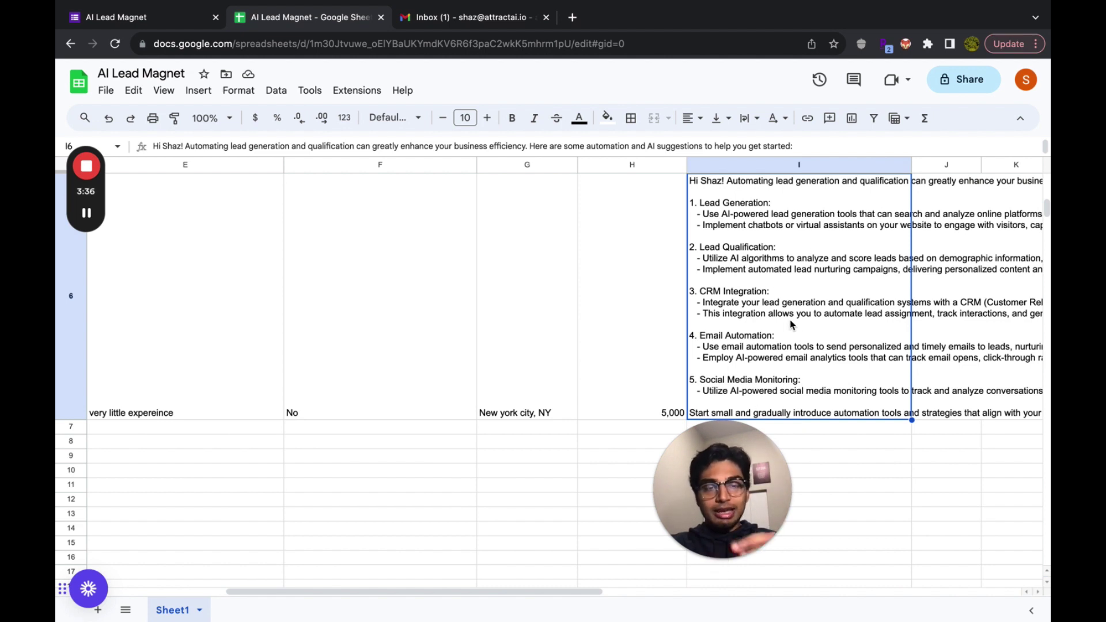
click(227, 375)
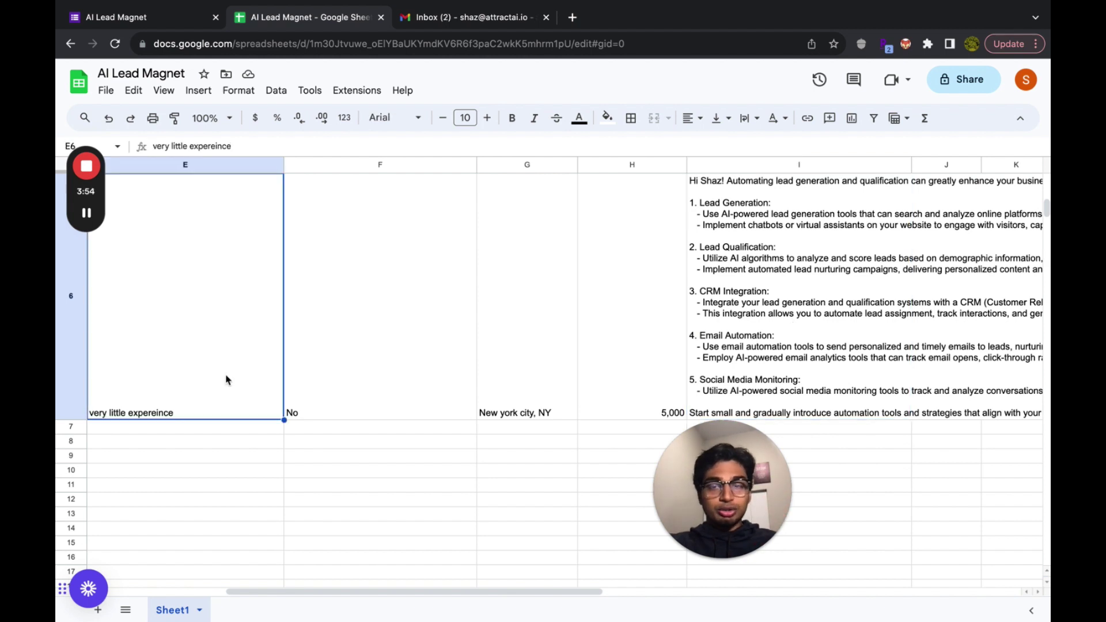
key(Right)
key(Right)
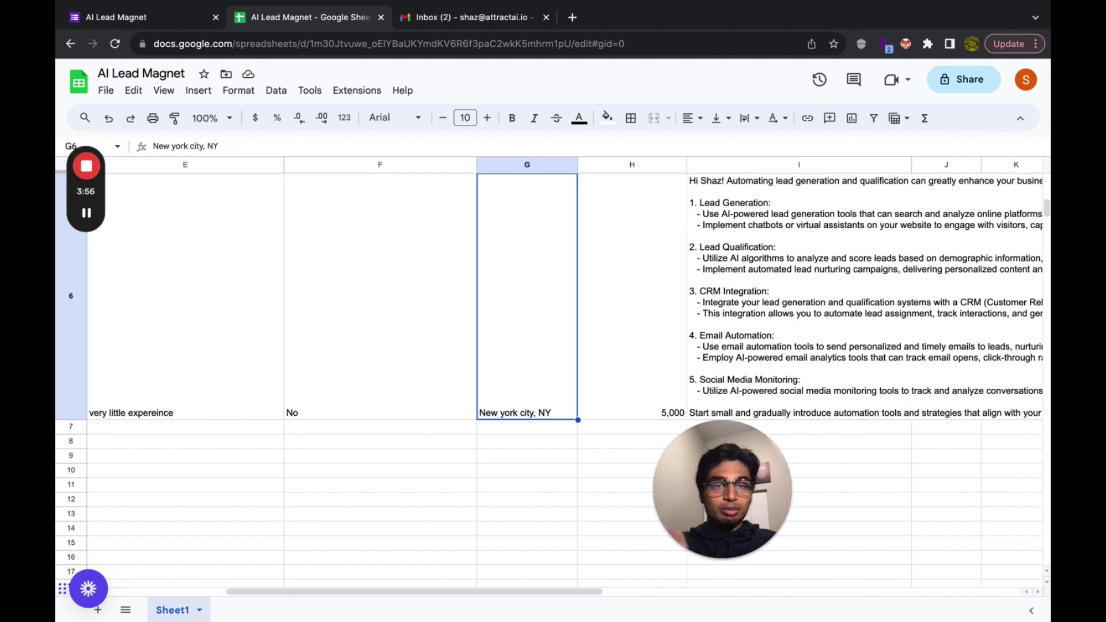
click(746, 322)
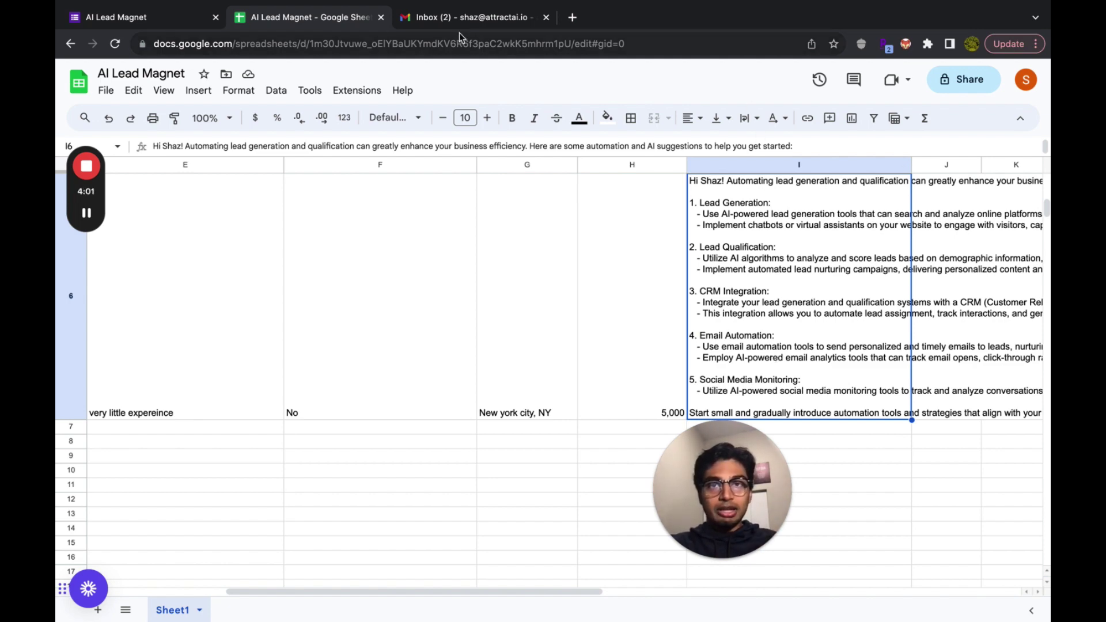
click(449, 17)
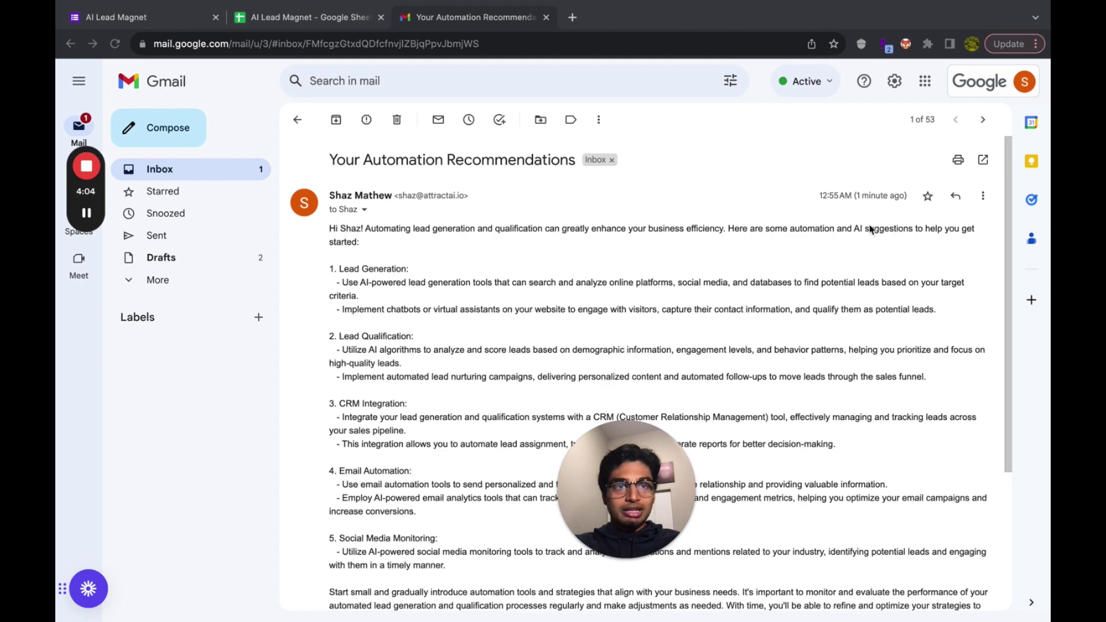
Step: Scroll through the 'Your Automation Recommendations' email to read all the AI recommendations
scroll(424, 222, down, 1)
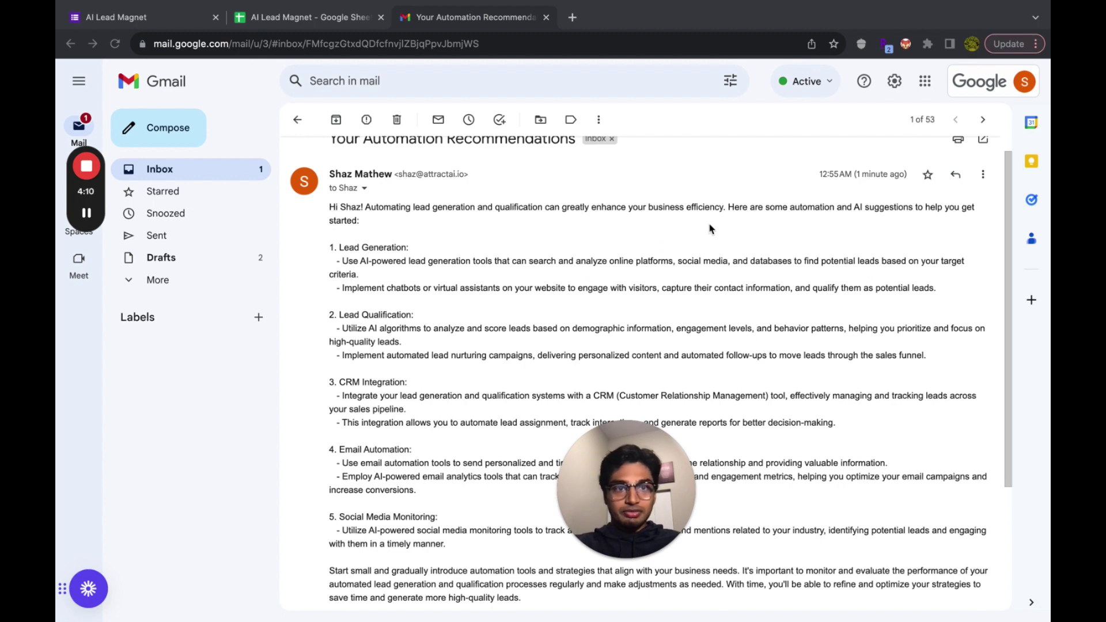
scroll(553, 213, down, 2)
scroll(358, 353, down, 1)
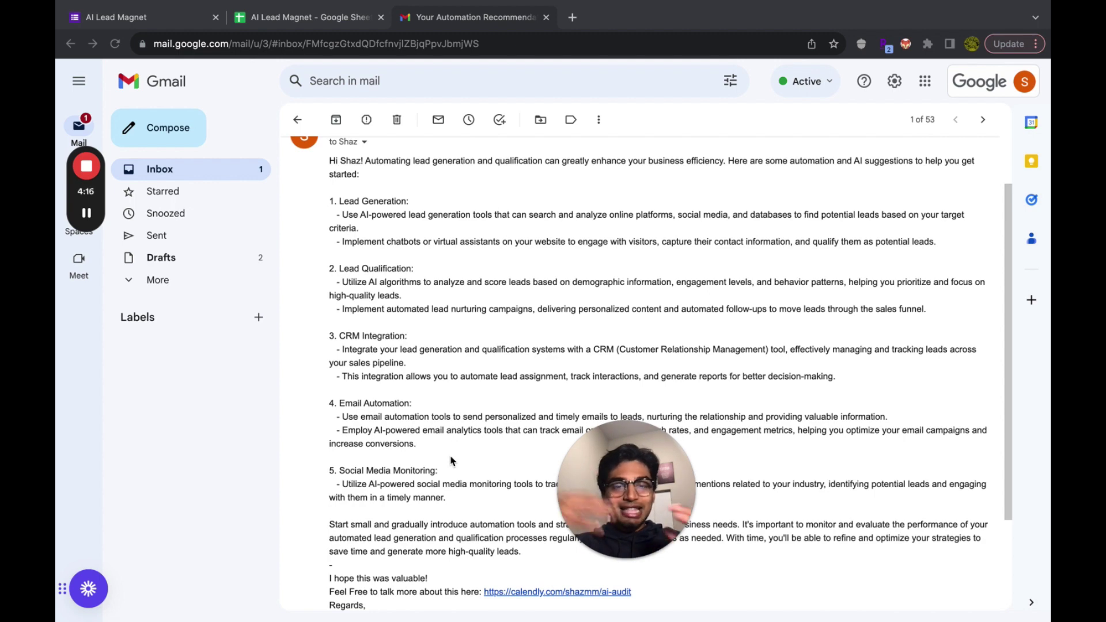
scroll(404, 271, down, 1)
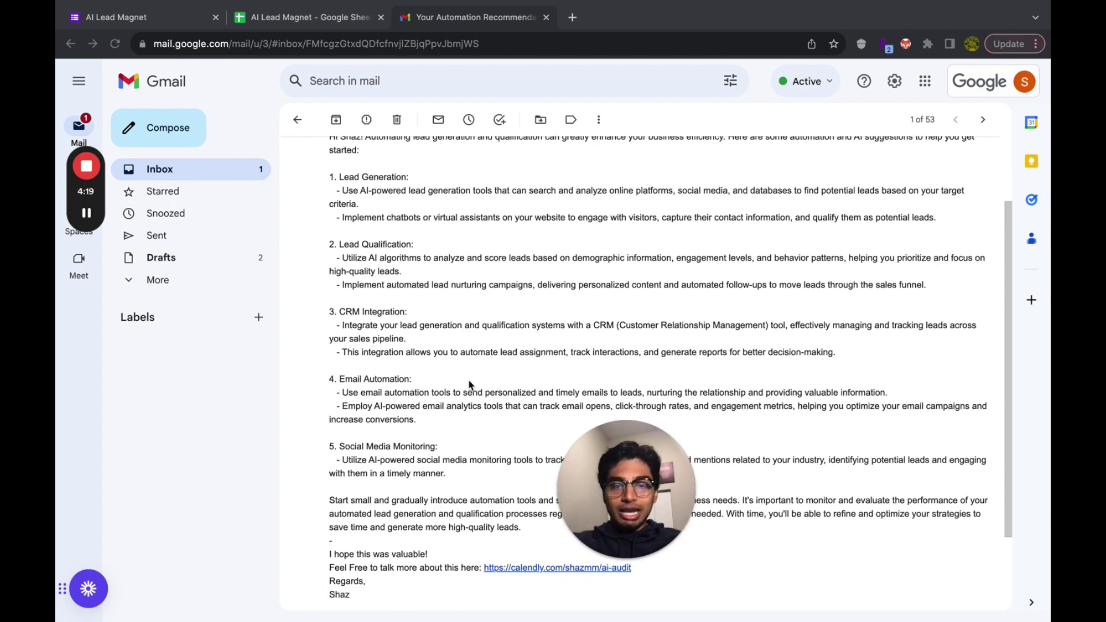
scroll(440, 366, up, 2)
scroll(476, 270, down, 4)
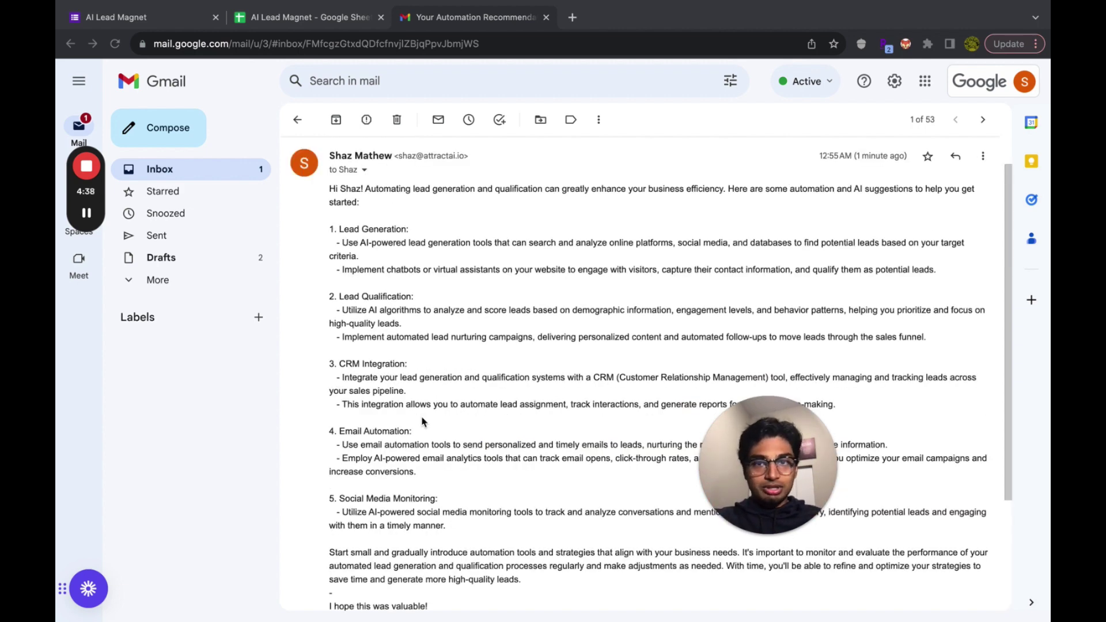
scroll(423, 422, down, 1)
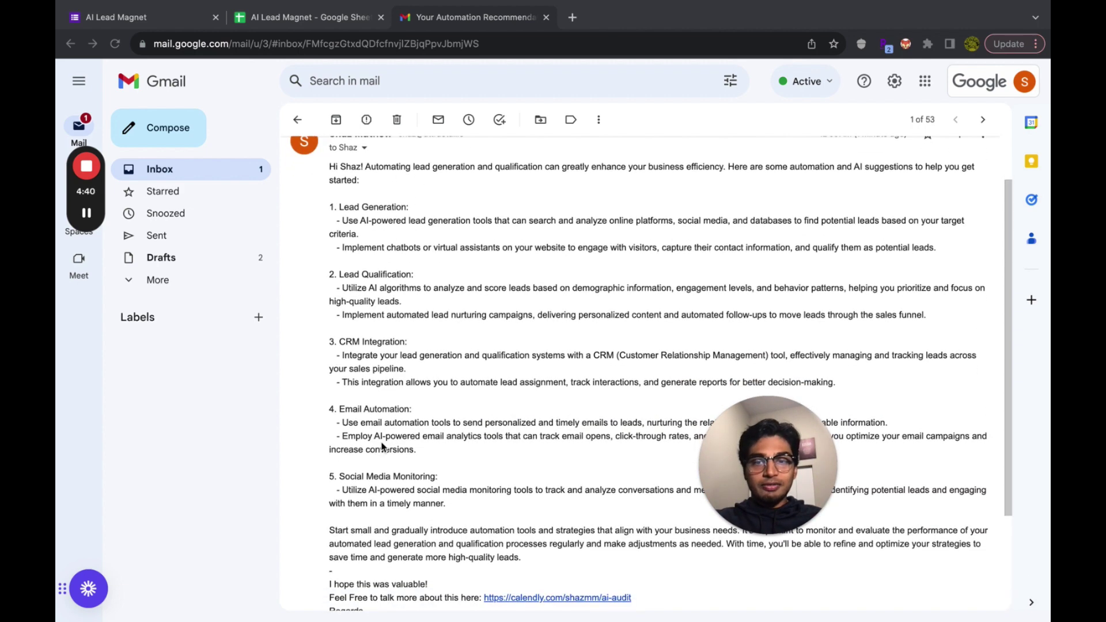
scroll(382, 447, up, 1)
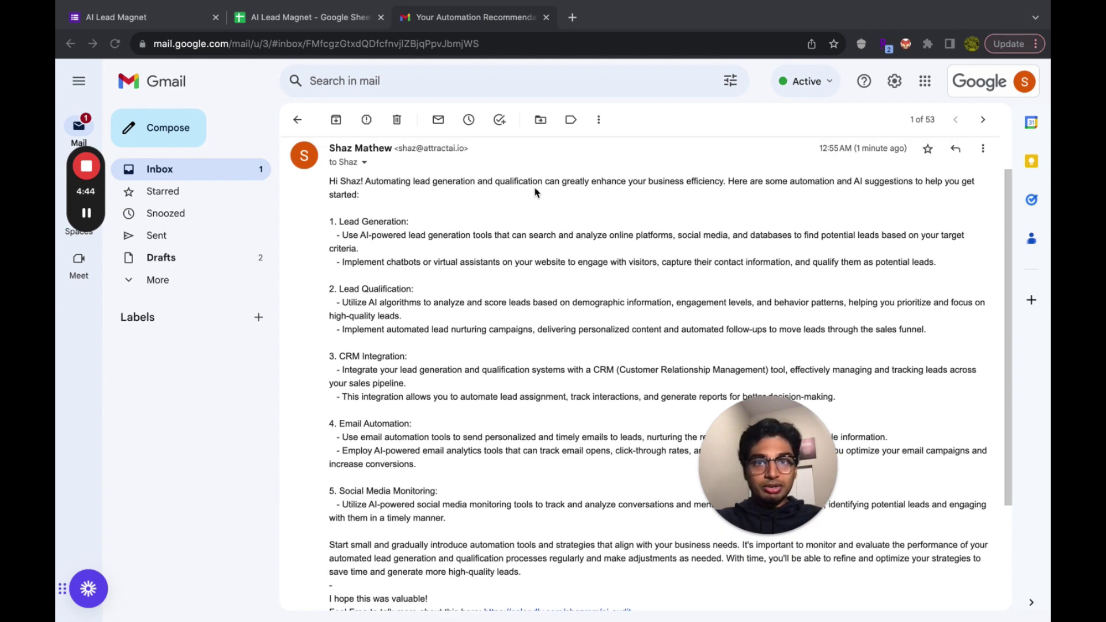
scroll(494, 459, down, 3)
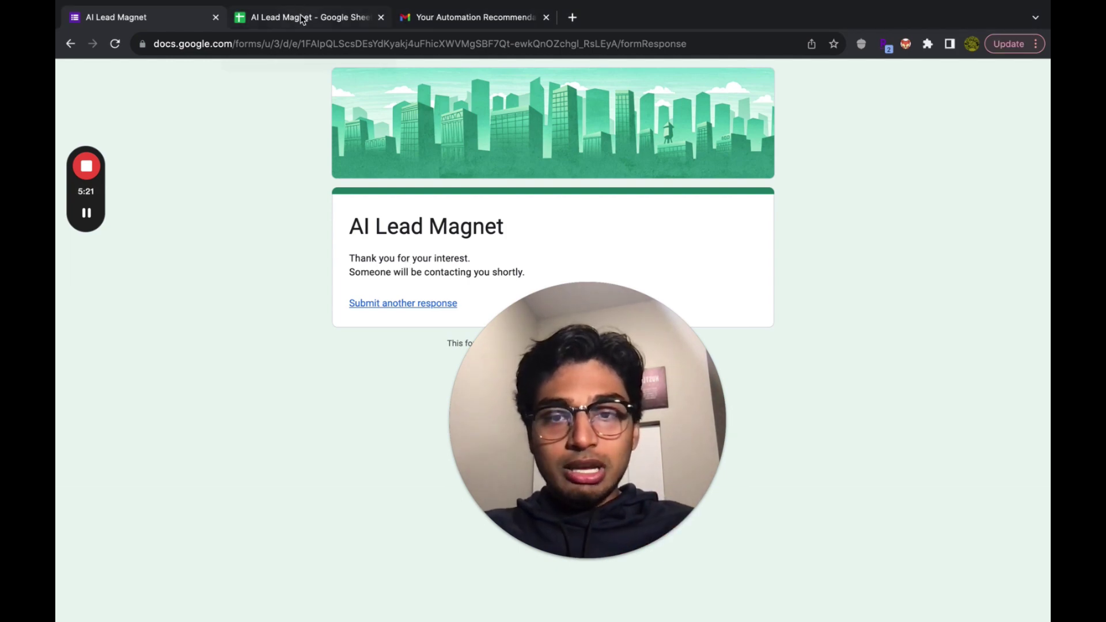
Step: Glance at the response sheet and form confirmation, then advance to the 'YOU' and 'CLIENT' slide
click(302, 19)
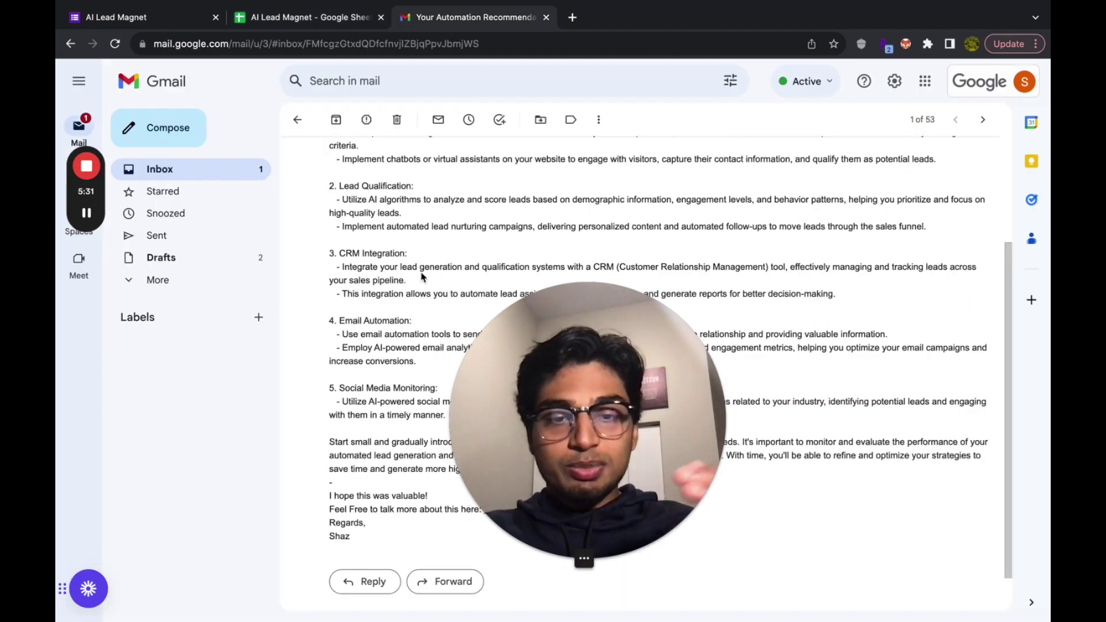
click(96, 17)
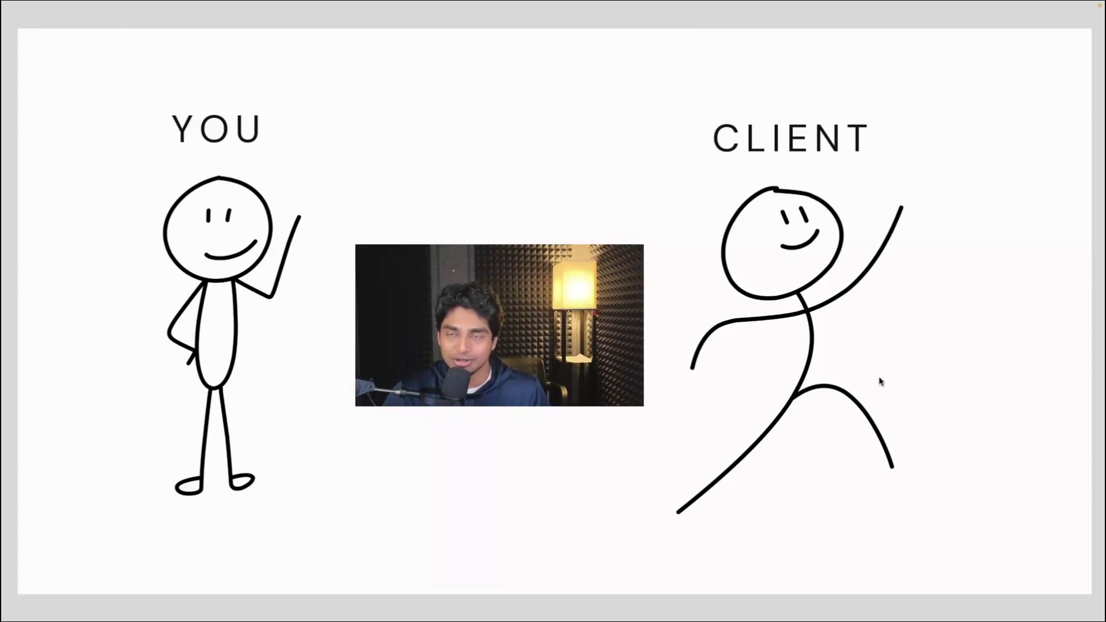
key(Right)
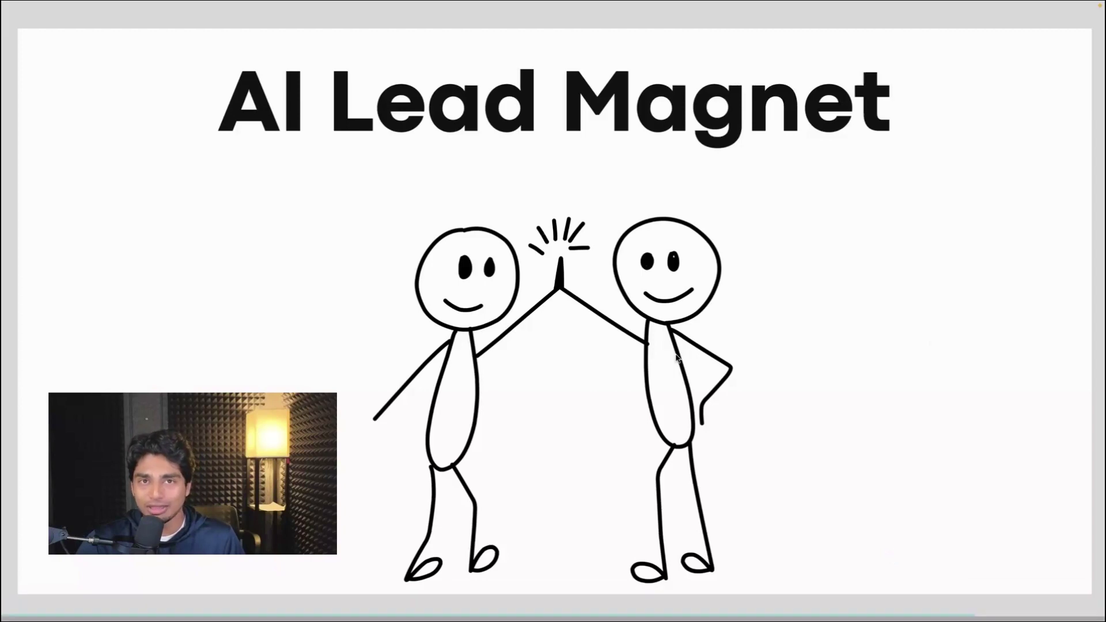